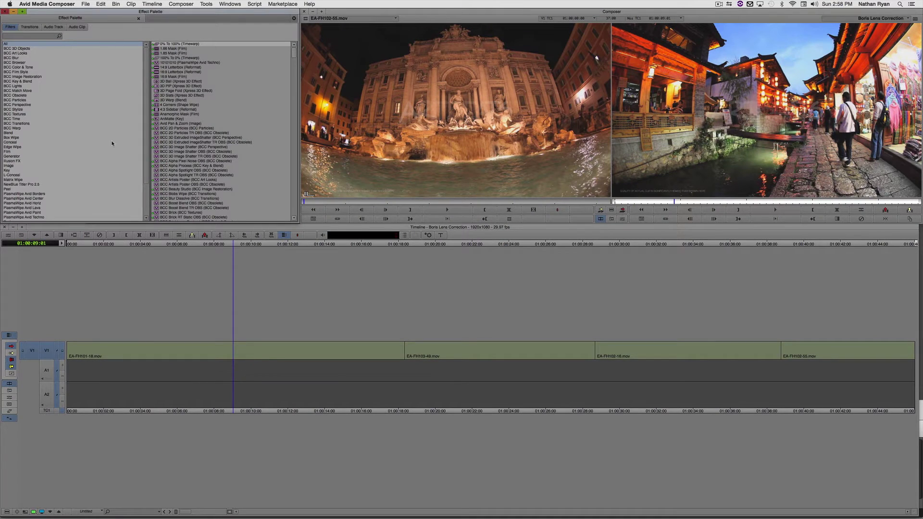
# - Apply BCC Lens Correction from BCC Image Restoration to clip EA-FH101-18.mov and open its parameters
pyautogui.click(45, 77)
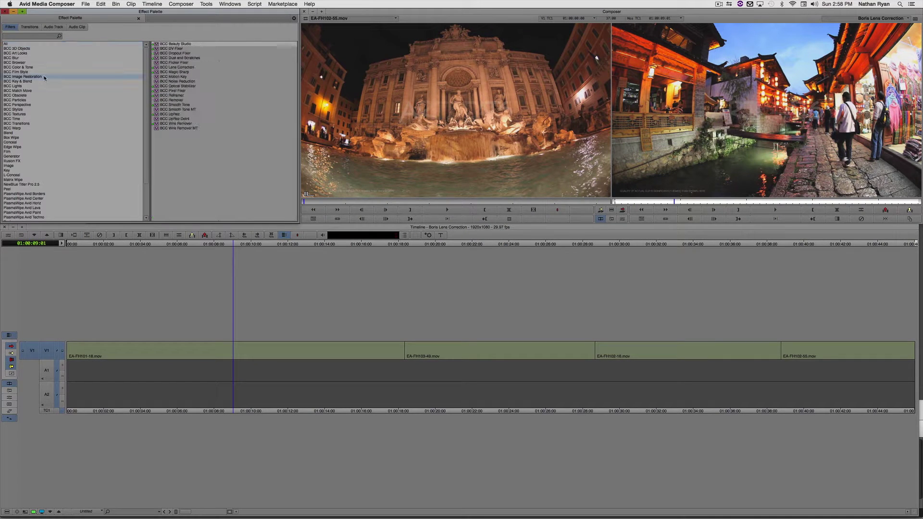
pyautogui.click(174, 68)
pyautogui.moveTo(226, 267); pyautogui.dragTo(232, 349)
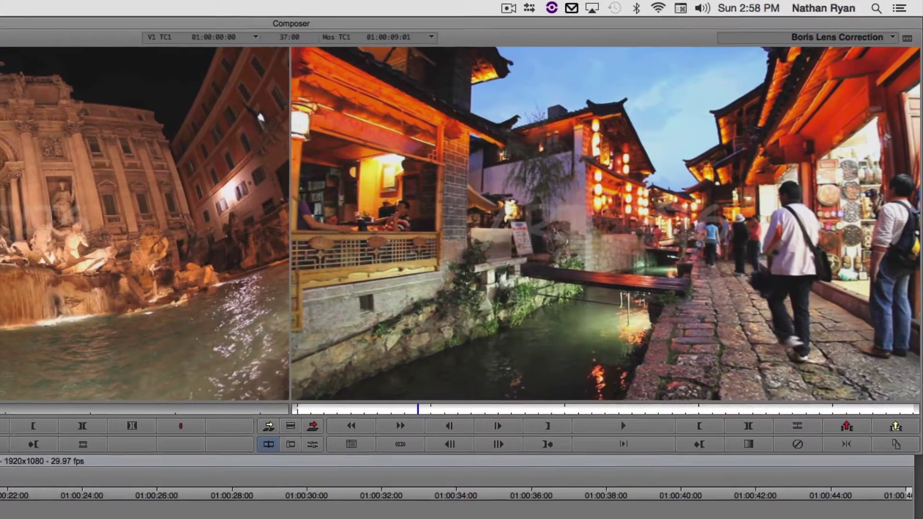
pyautogui.doubleClick(234, 349)
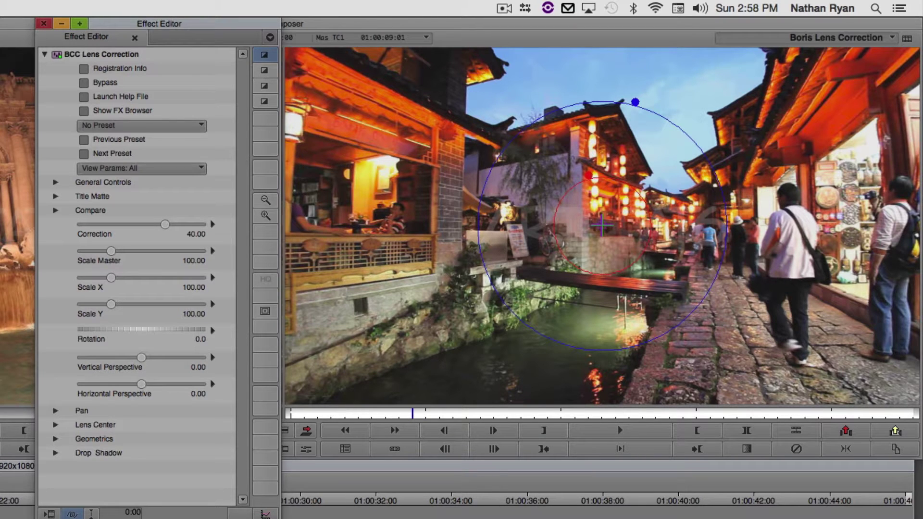
# - Set the canal village clip's Correction to 45 and Scale Master to 85
pyautogui.moveTo(163, 226); pyautogui.dragTo(167, 253)
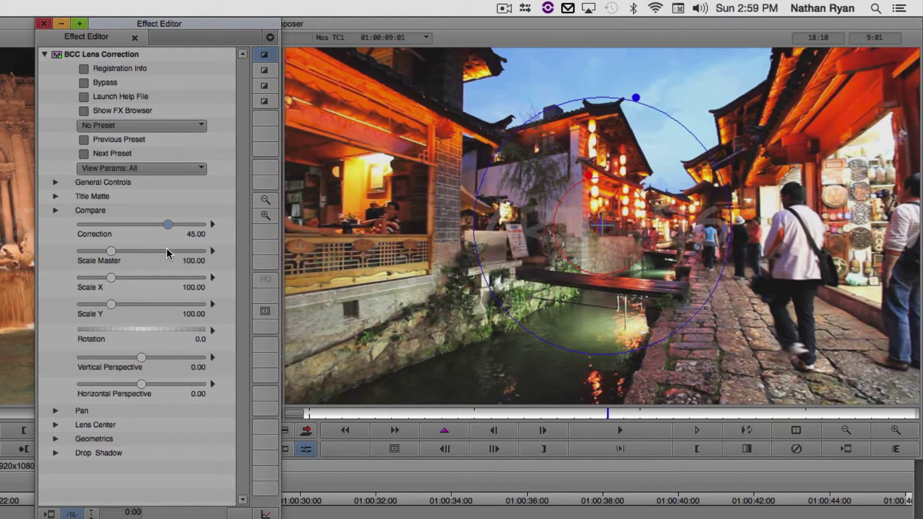
pyautogui.moveTo(111, 251); pyautogui.dragTo(106, 252)
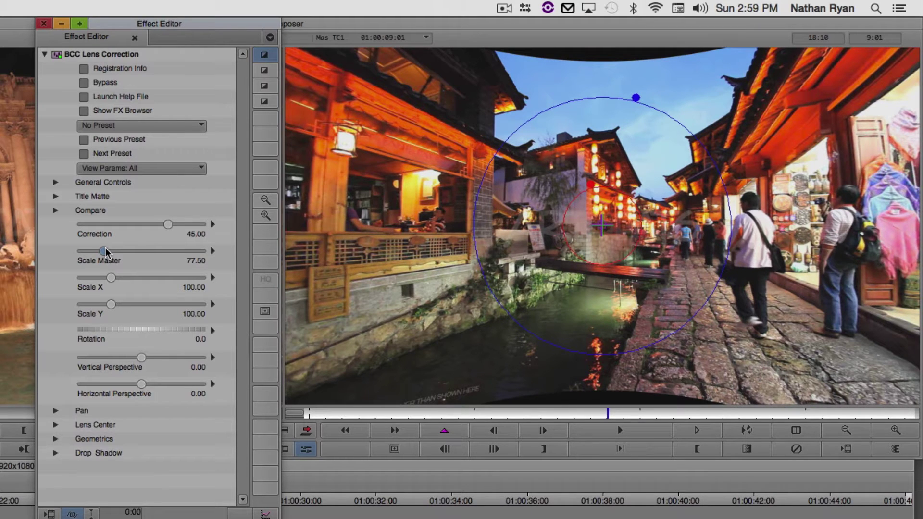
pyautogui.moveTo(107, 252); pyautogui.dragTo(108, 253)
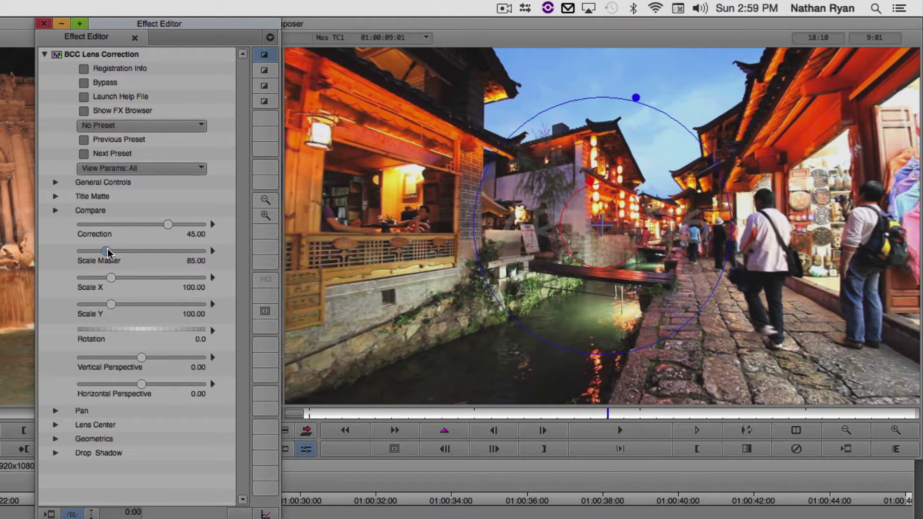
# - Try stretching Scale X to 107.50, then undo the horizontal stretch
pyautogui.click(598, 204)
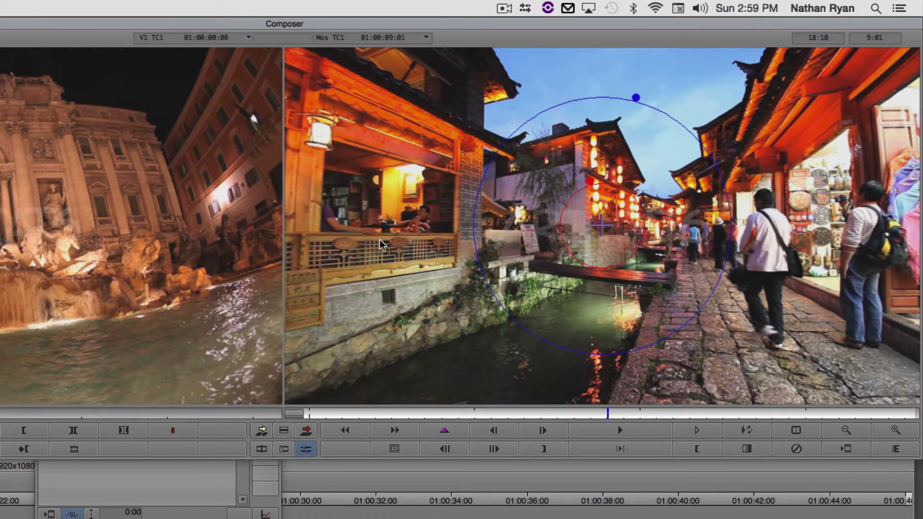
pyautogui.click(207, 484)
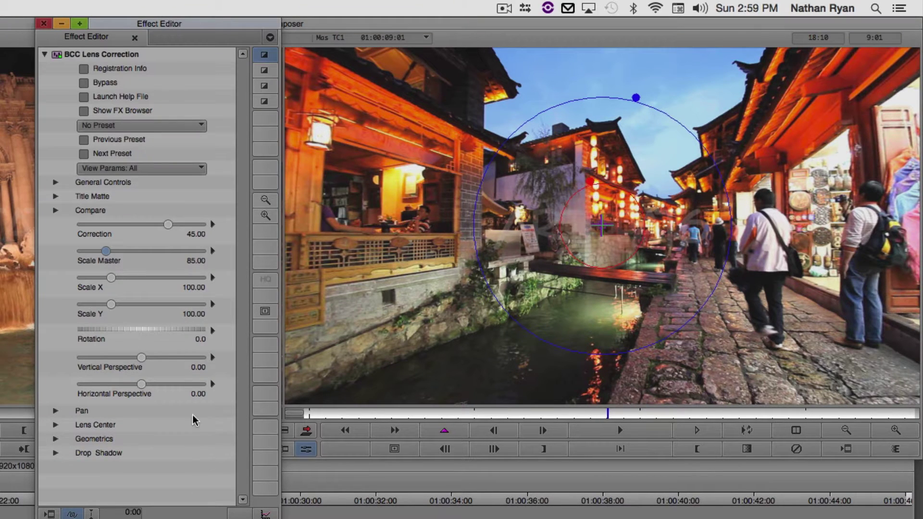
pyautogui.moveTo(109, 278); pyautogui.dragTo(143, 310)
pyautogui.press('super+z')
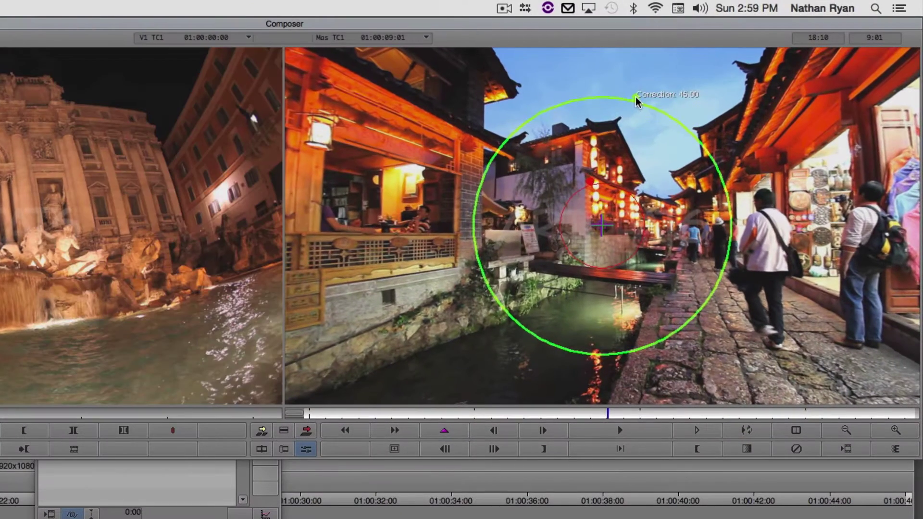
# - Adjust the canal clip's correction strength with the green overlay handle on the record monitor
pyautogui.moveTo(784, 49); pyautogui.dragTo(779, 73)
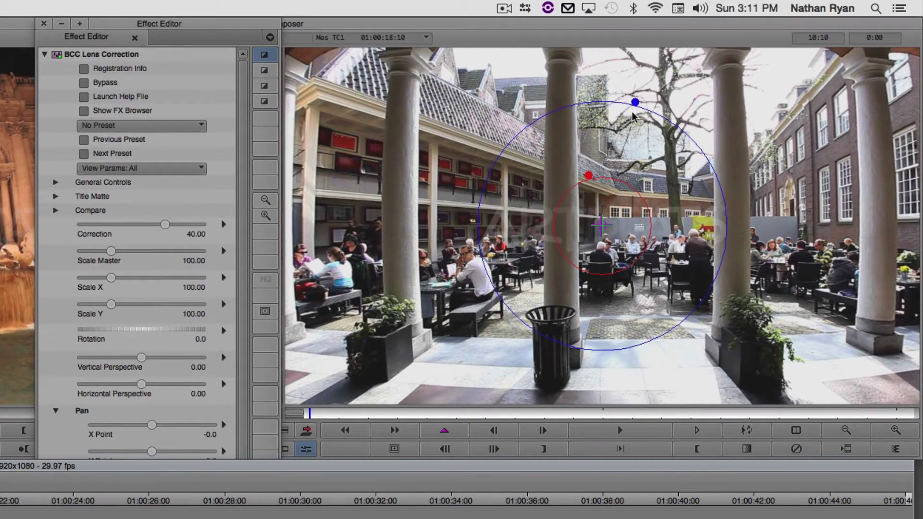
# - Set the courtyard clip to Correction 51.10, Scale Master 74.22, and pan X 50, Y 50
pyautogui.moveTo(635, 102); pyautogui.dragTo(638, 95)
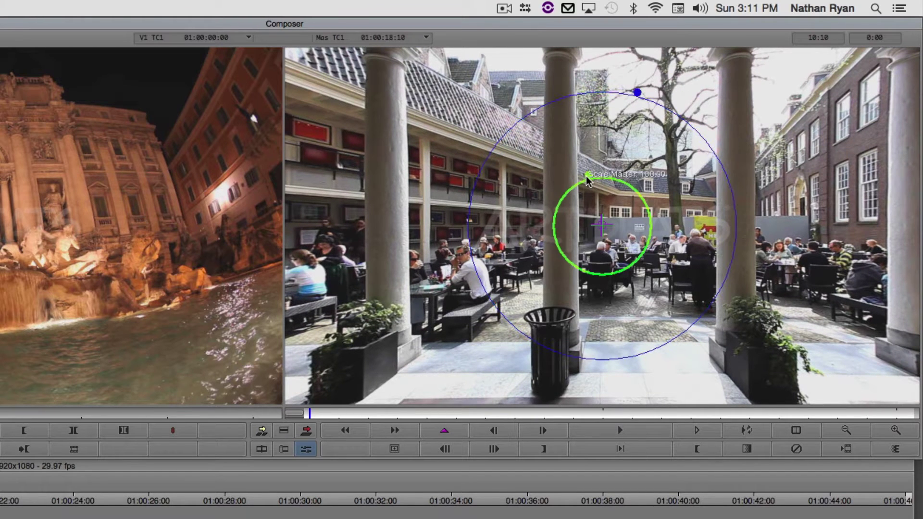
pyautogui.moveTo(586, 181); pyautogui.dragTo(591, 186)
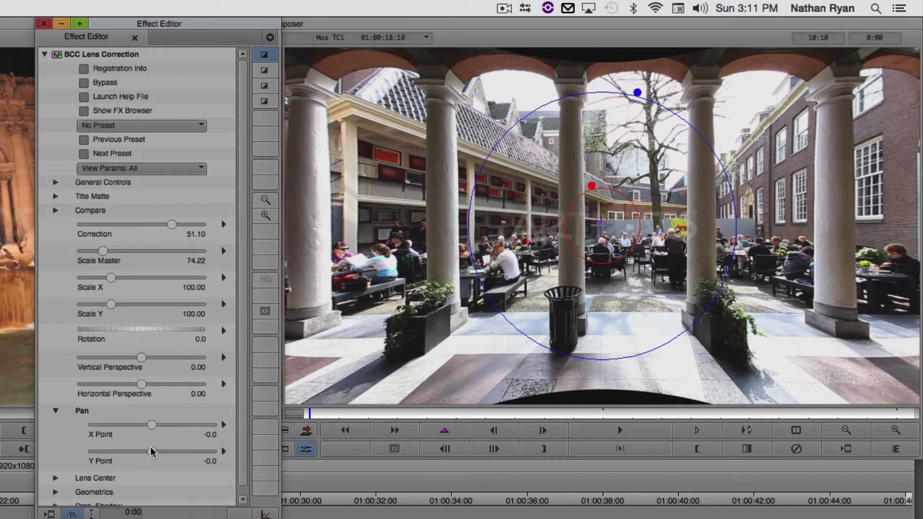
pyautogui.moveTo(150, 451); pyautogui.dragTo(155, 453)
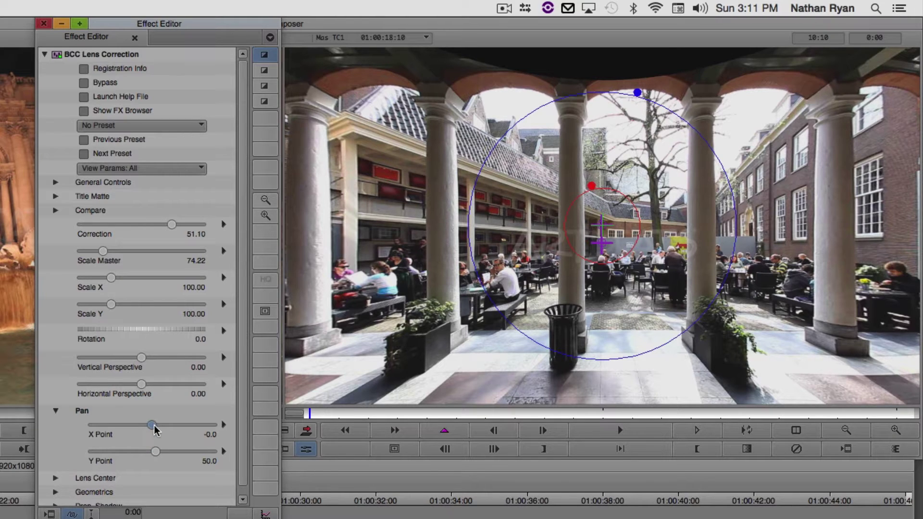
pyautogui.moveTo(154, 425); pyautogui.dragTo(160, 433)
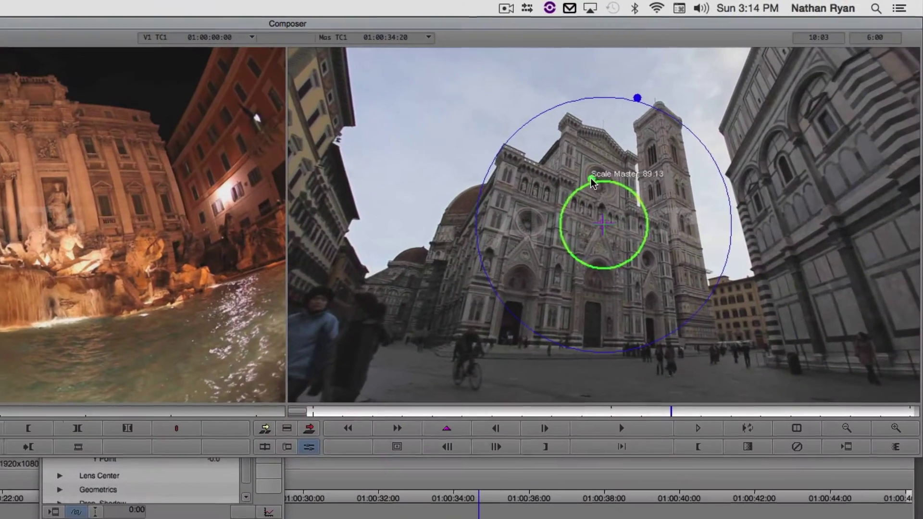
# - Straighten the cathedral clip with Scale Master 86.82, Vertical Perspective 7.50 and Pan Y Point 50
pyautogui.click(760, 89)
pyautogui.moveTo(591, 184); pyautogui.dragTo(591, 184)
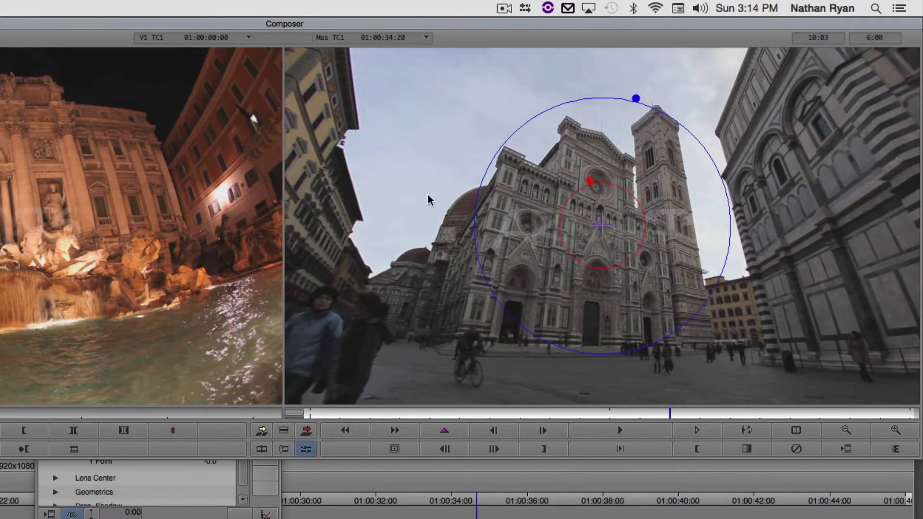
pyautogui.click(211, 517)
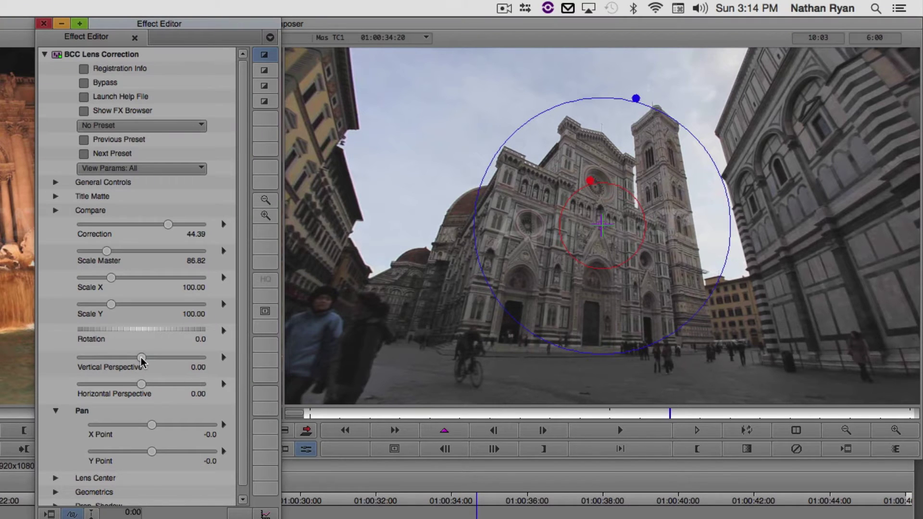
pyautogui.moveTo(142, 358); pyautogui.dragTo(145, 360)
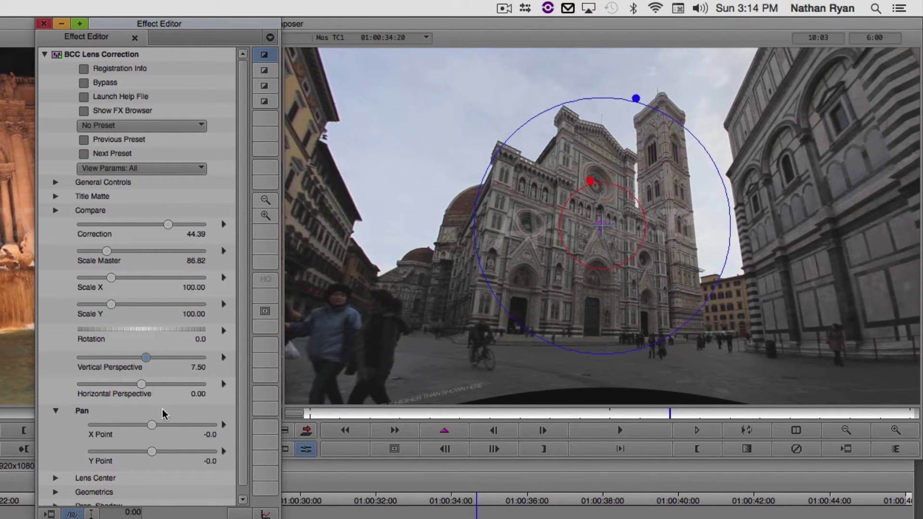
pyautogui.moveTo(152, 451); pyautogui.dragTo(155, 452)
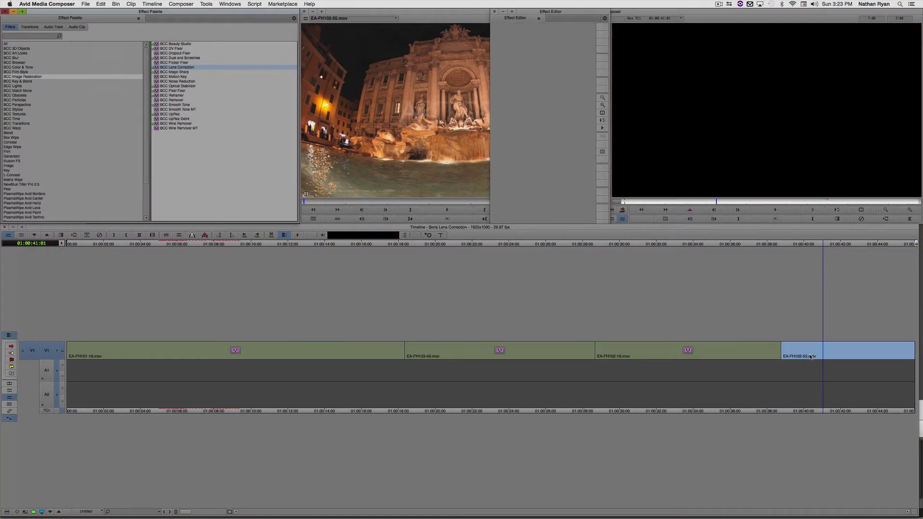
# - Apply Lens Correction to the fountain clip: Correction 46.76, Vertical Perspective 10, Rotation 3
pyautogui.moveTo(811, 357); pyautogui.dragTo(810, 356)
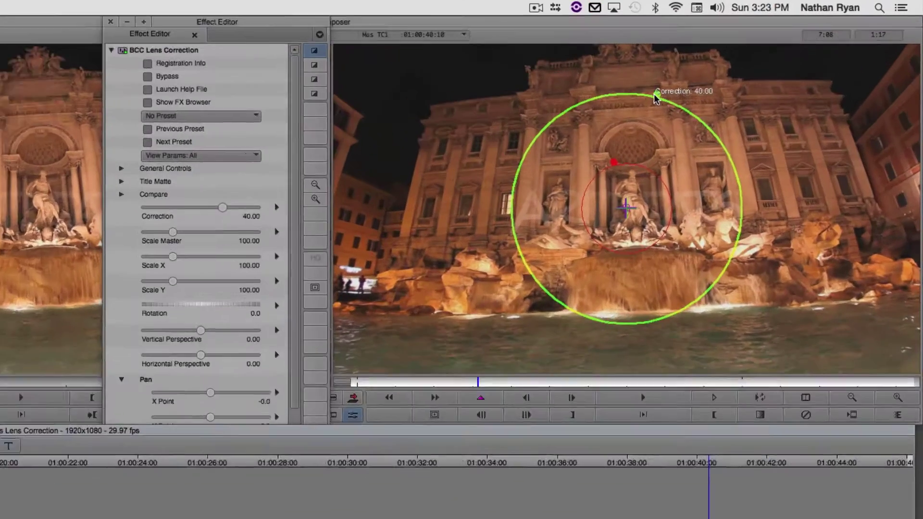
pyautogui.moveTo(775, 51); pyautogui.dragTo(781, 48)
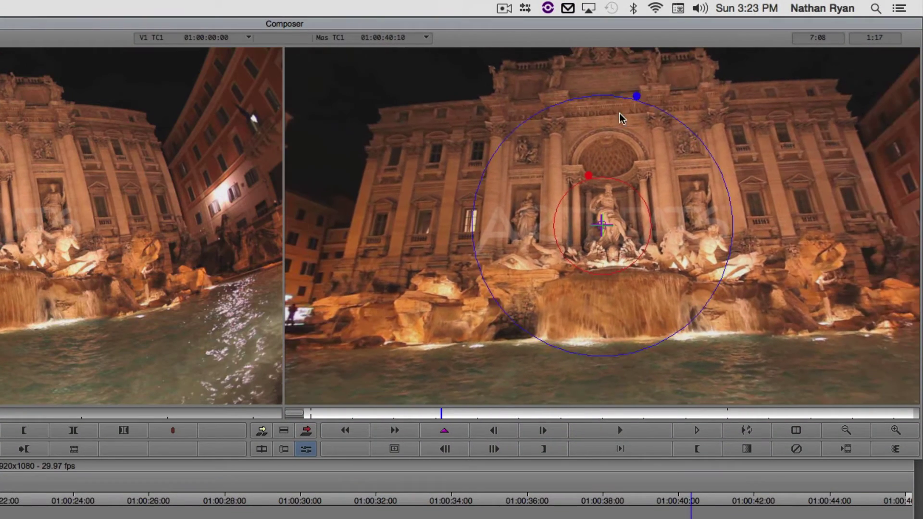
pyautogui.moveTo(590, 179); pyautogui.dragTo(587, 194)
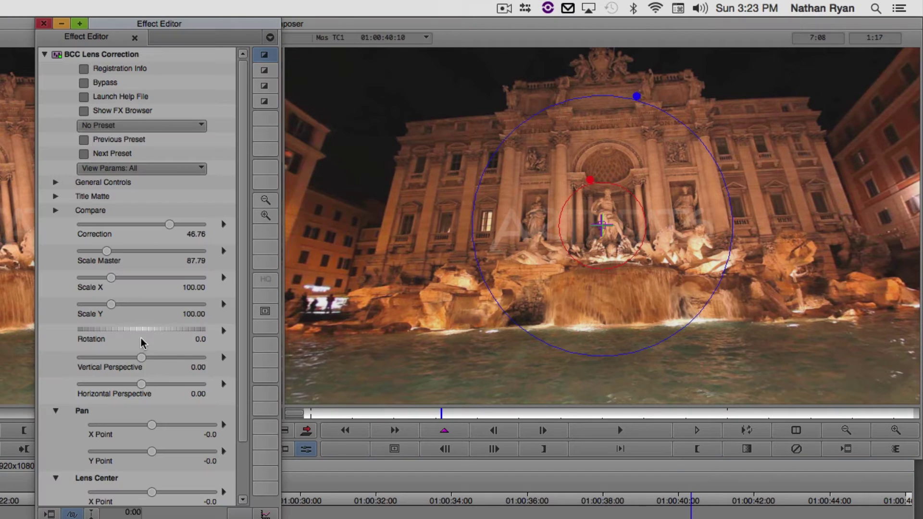
pyautogui.moveTo(141, 357); pyautogui.dragTo(147, 361)
pyautogui.moveTo(152, 427); pyautogui.dragTo(162, 451)
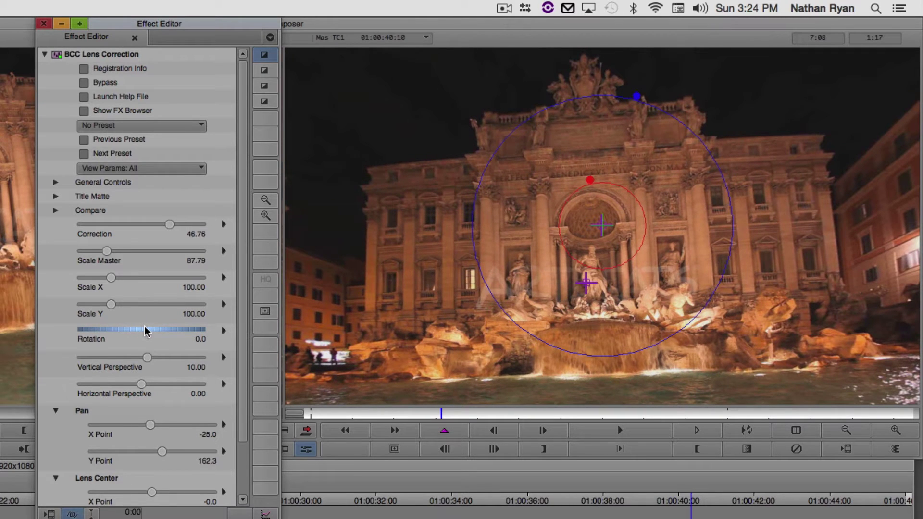
pyautogui.moveTo(150, 333); pyautogui.dragTo(146, 333)
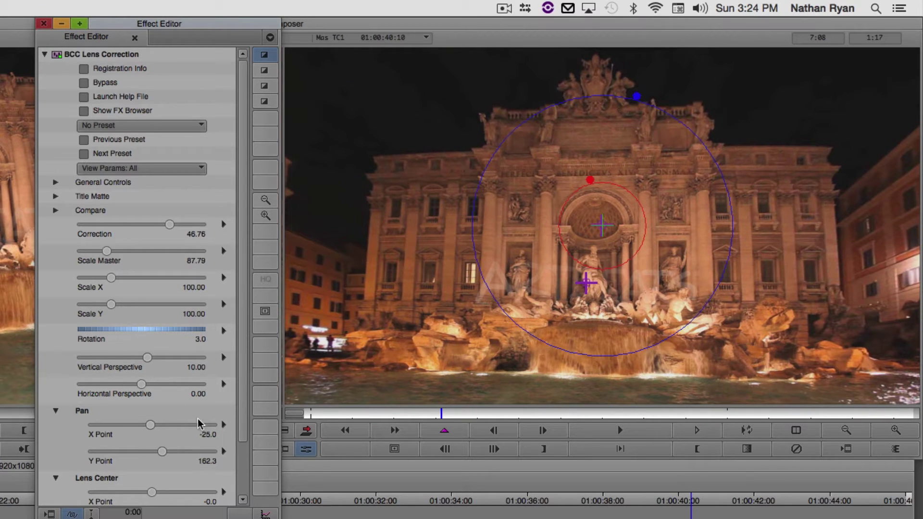
# - Set the fountain clip's Lens Center X Point to 25
pyautogui.scroll(-3, 149, 466)
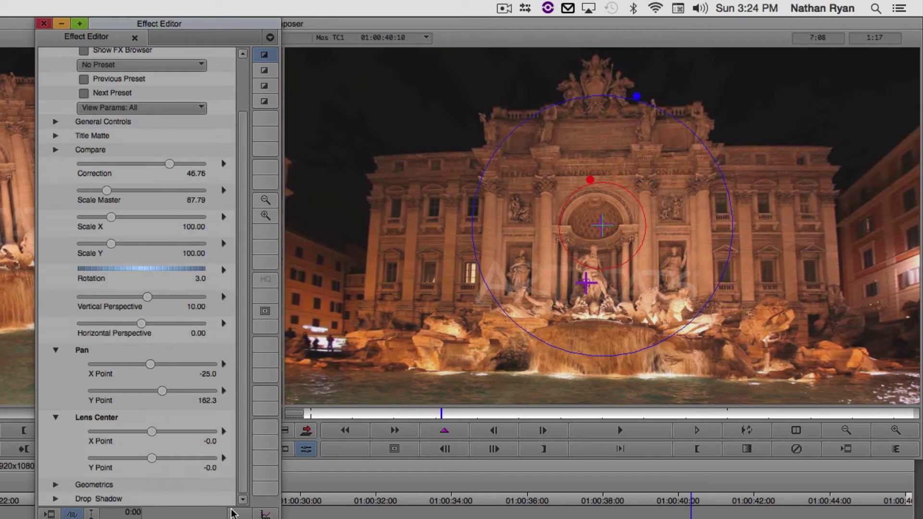
pyautogui.click(153, 432)
pyautogui.write('-25')
pyautogui.press('Return')
pyautogui.moveTo(154, 438)
pyautogui.mouseDown()
pyautogui.moveTo(164, 440)
pyautogui.moveTo(155, 442)
pyautogui.mouseUp()
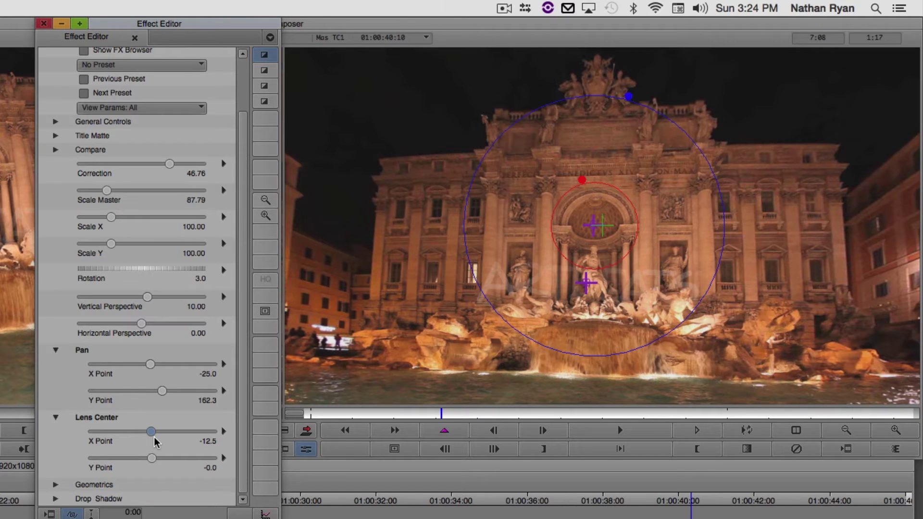
pyautogui.moveTo(154, 439); pyautogui.dragTo(158, 438)
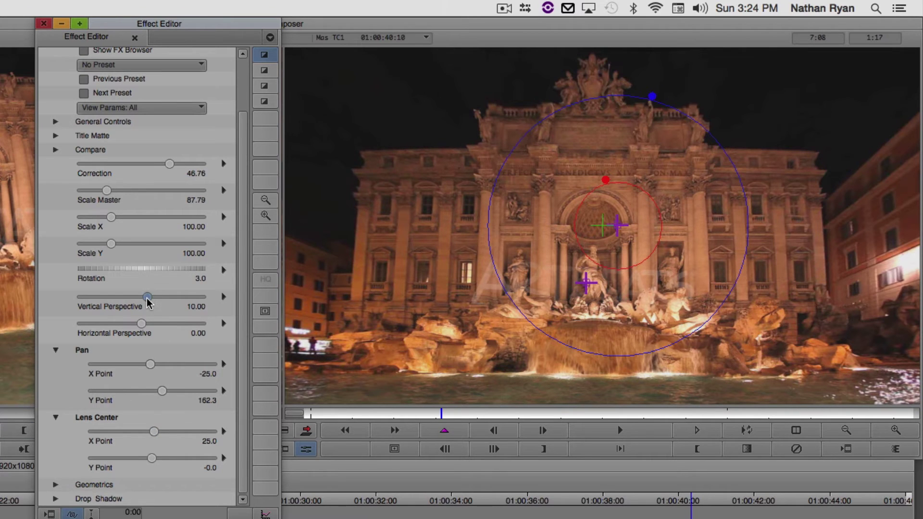
# - Raise Vertical Perspective to 12.50 and set Pan to X -12.5, Y 187.3
pyautogui.moveTo(147, 302); pyautogui.dragTo(149, 302)
pyautogui.moveTo(161, 390); pyautogui.dragTo(165, 391)
pyautogui.scroll(3, 112, 86)
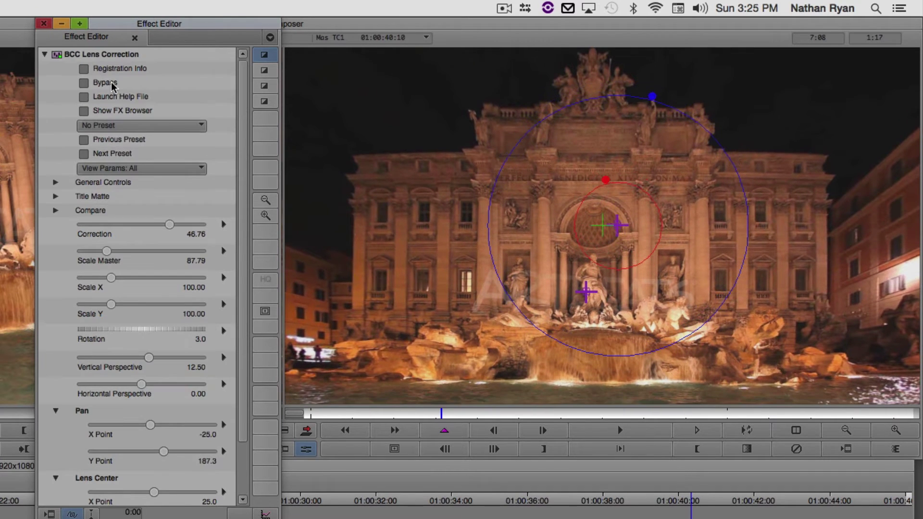
pyautogui.moveTo(150, 426); pyautogui.dragTo(151, 427)
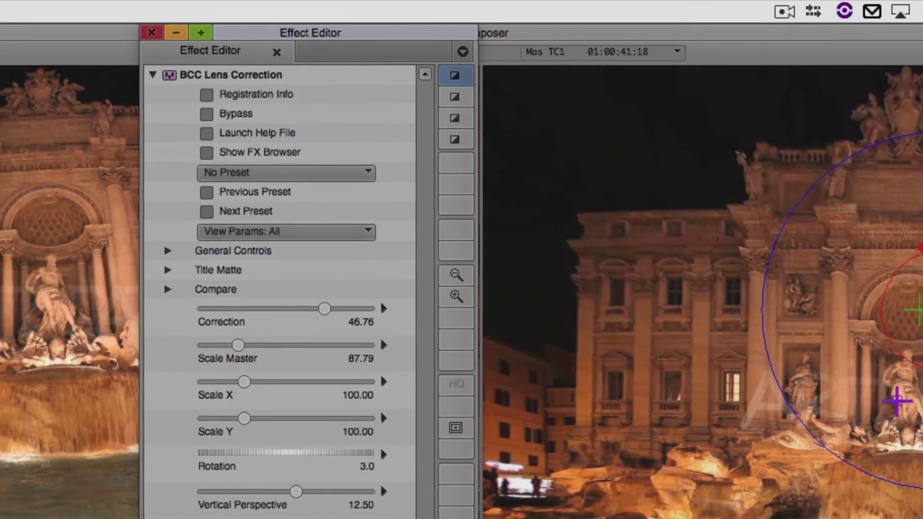
# - Save the fountain clip's lens settings from the preset menu as 'My custom lens filter'
pyautogui.click(368, 172)
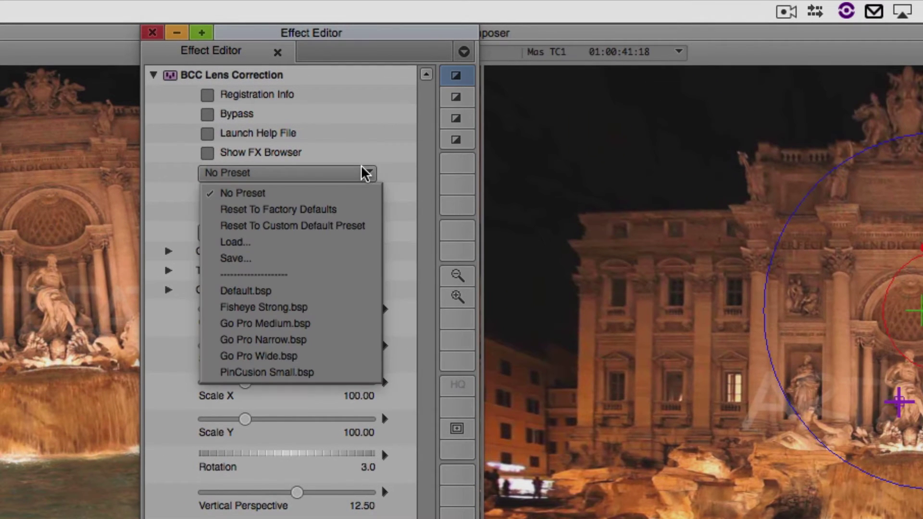
pyautogui.click(344, 255)
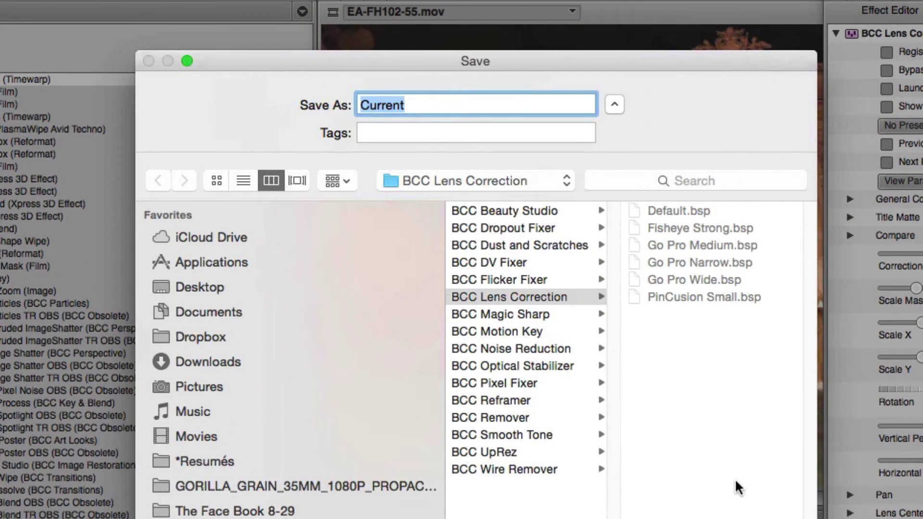
pyautogui.write('My custom le')
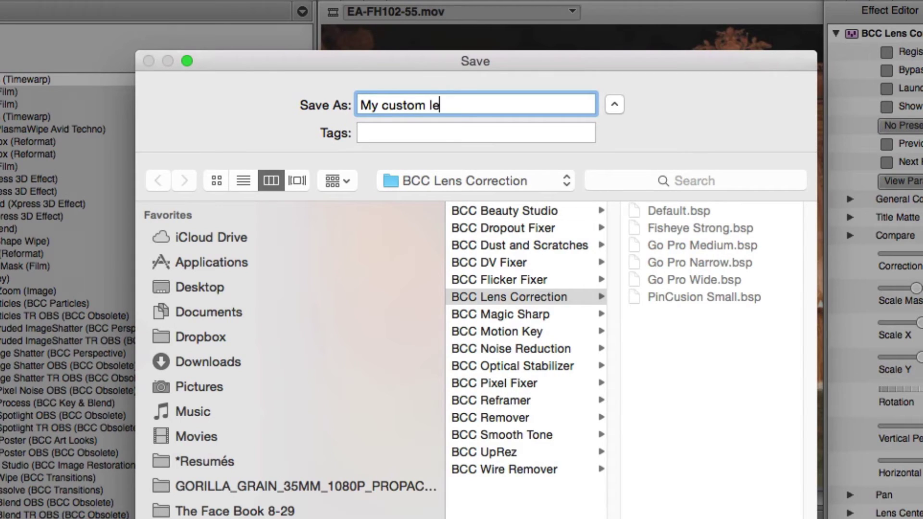
pyautogui.write('ns filter')
pyautogui.press('Return')
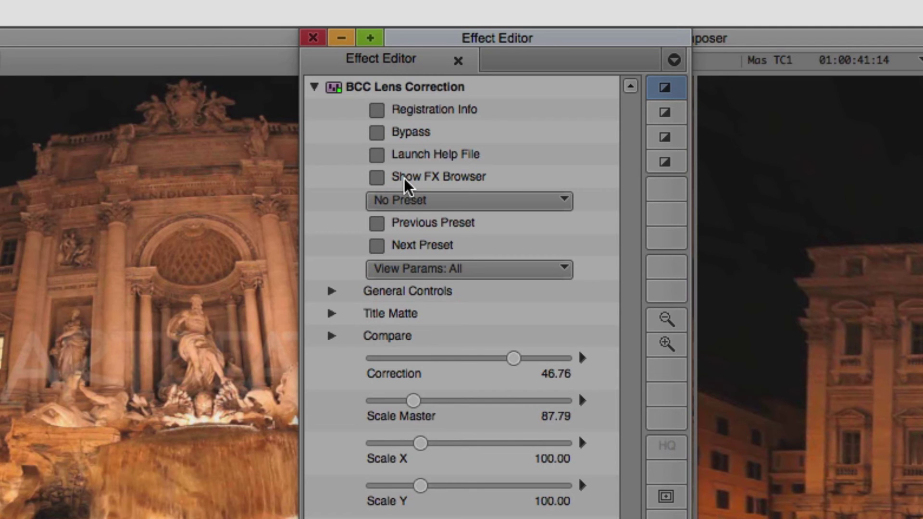
# - In the FX Browser, preview My custom lens filter, Go Pro Wide, Go Pro Narrow, then Go Pro Medium
pyautogui.click(403, 178)
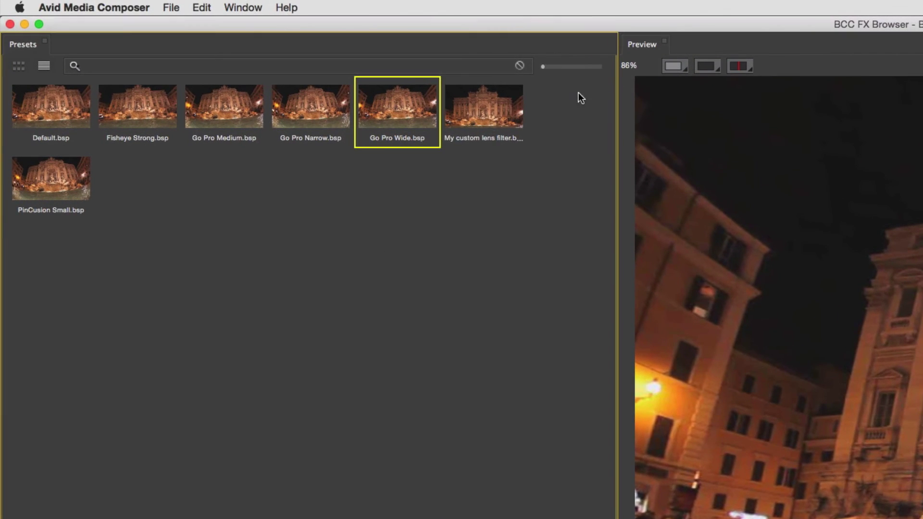
pyautogui.click(231, 57)
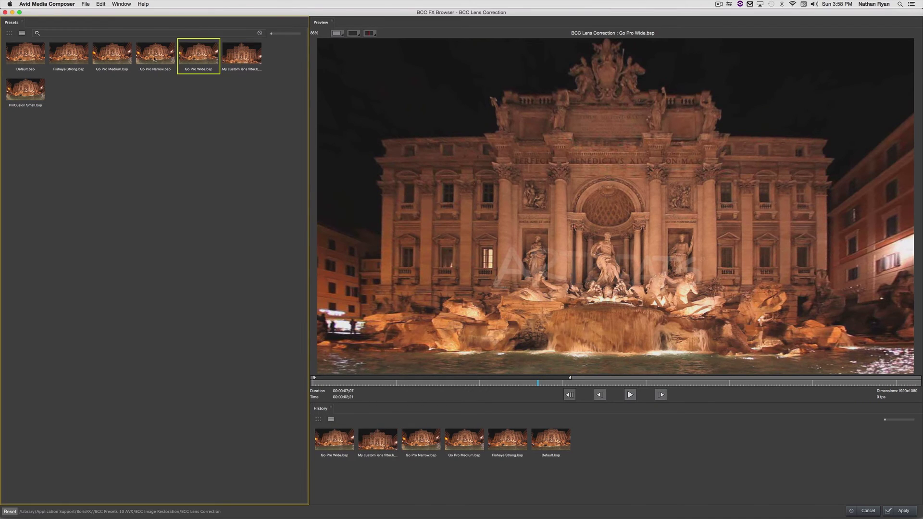
pyautogui.click(204, 57)
pyautogui.click(162, 59)
pyautogui.click(123, 61)
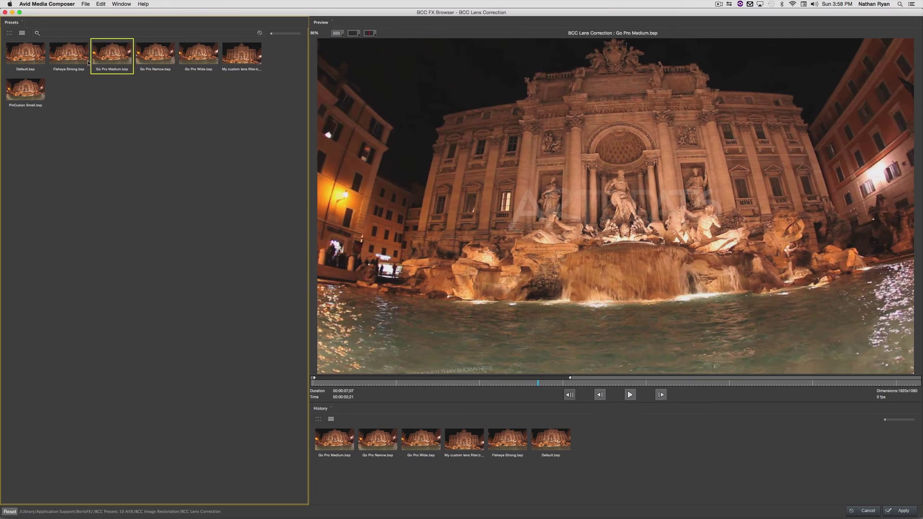